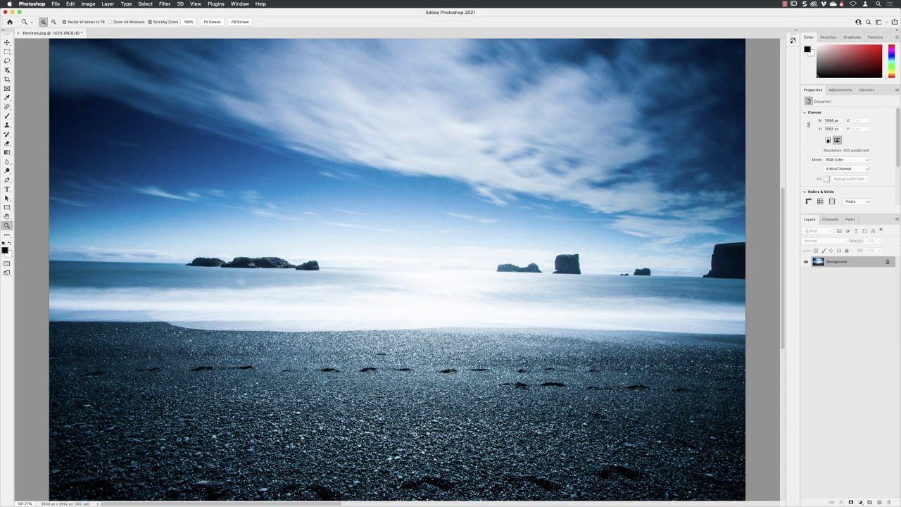
Step: Open the View menu for the unedited Horizon.jpg beach photo
{"action": "left_click", "coordinate": [196, 6]}
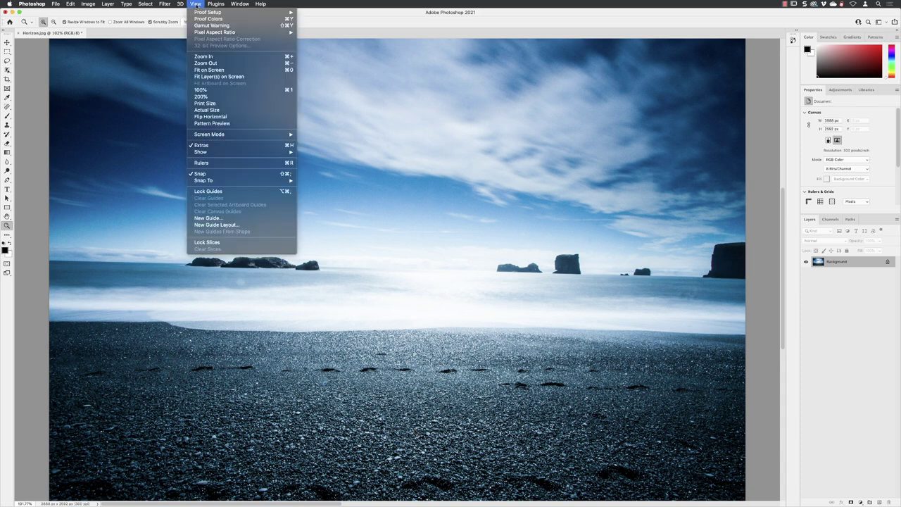
Step: Turn on rulers and drag a horizontal guide down onto the horizon line
{"action": "left_click", "coordinate": [216, 164]}
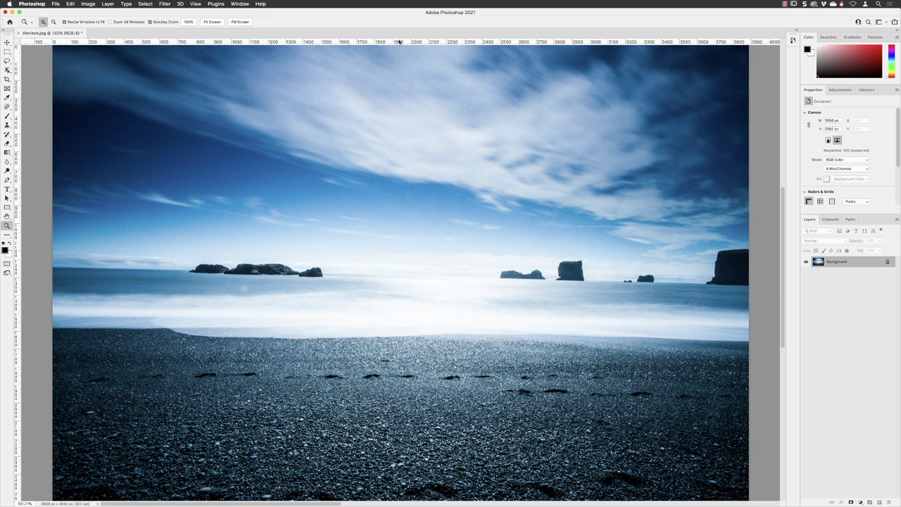
{"action": "left_click_drag", "start_coordinate": [398, 42], "coordinate": [386, 267]}
{"action": "left_click_drag", "start_coordinate": [386, 267], "coordinate": [385, 266]}
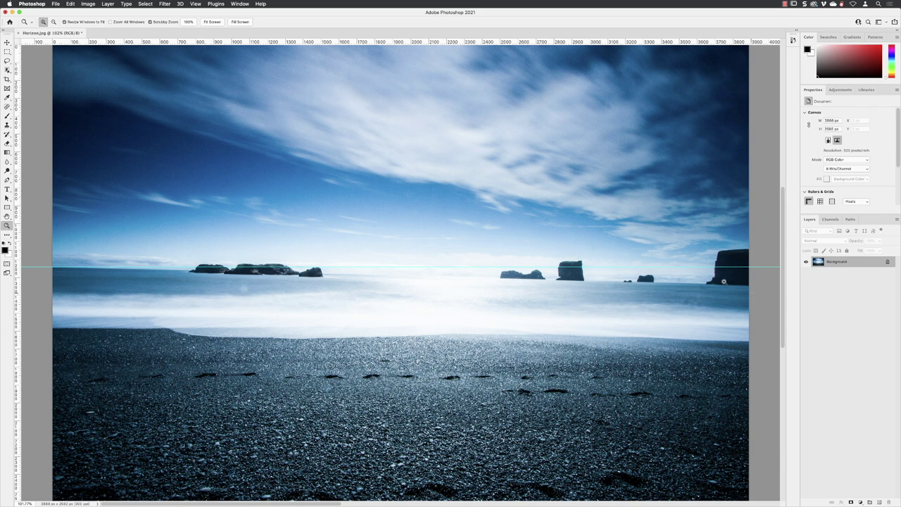
Step: Clear the horizon guide from the photo with View > Clear Guides
{"action": "left_click", "coordinate": [196, 5]}
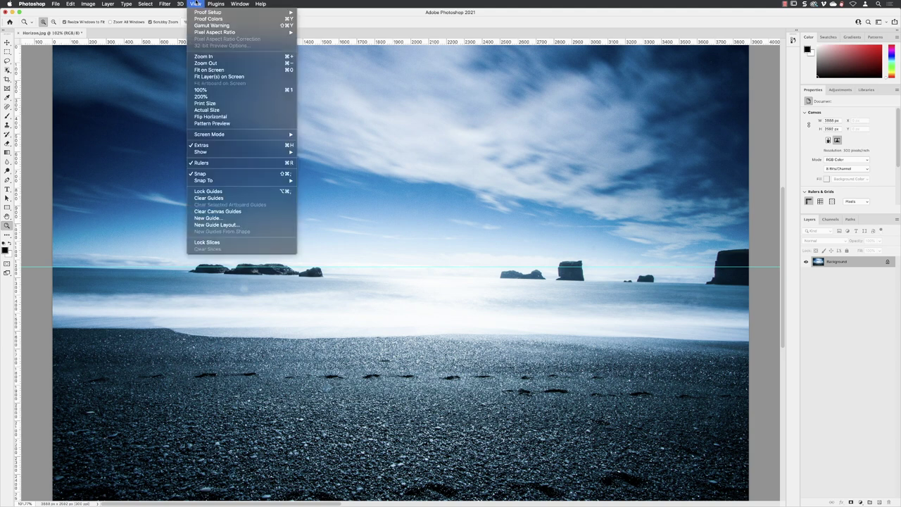
{"action": "left_click", "coordinate": [252, 198]}
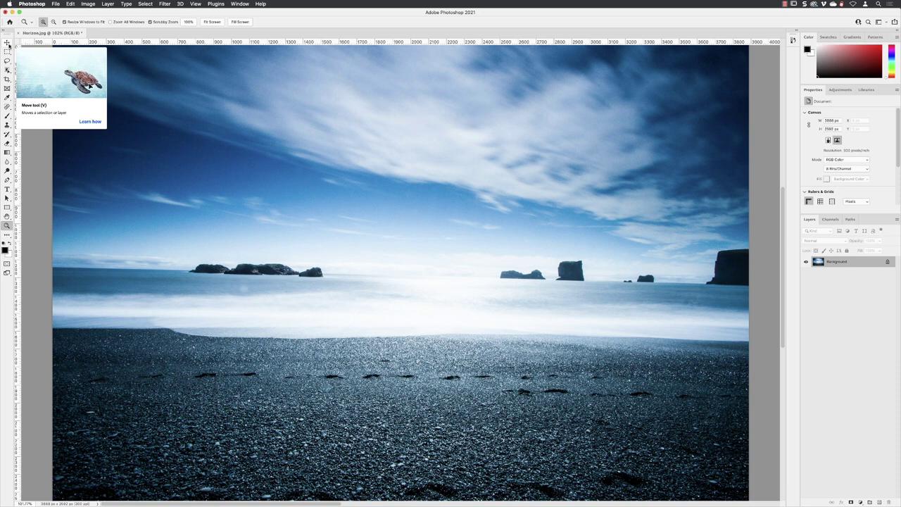
Step: Select the standard Crop Tool and turn on its Straighten option
{"action": "left_click", "coordinate": [7, 80]}
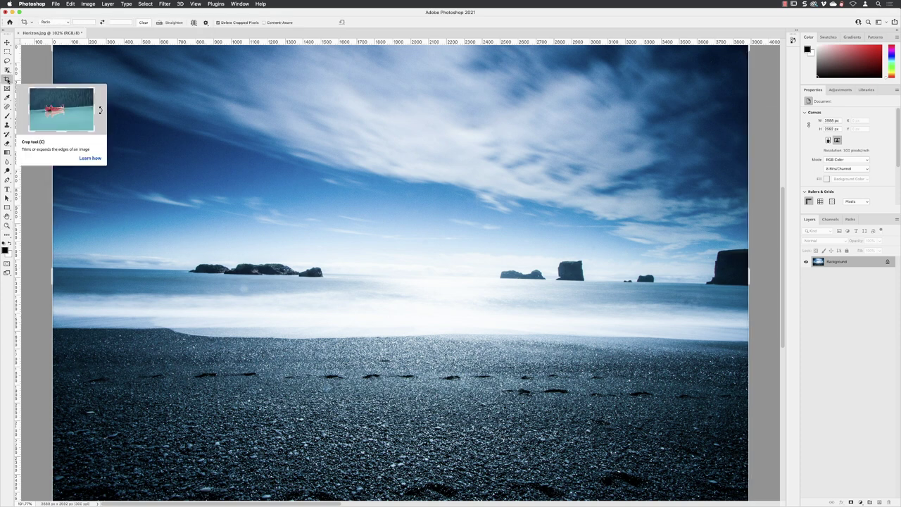
{"action": "left_click", "coordinate": [7, 80]}
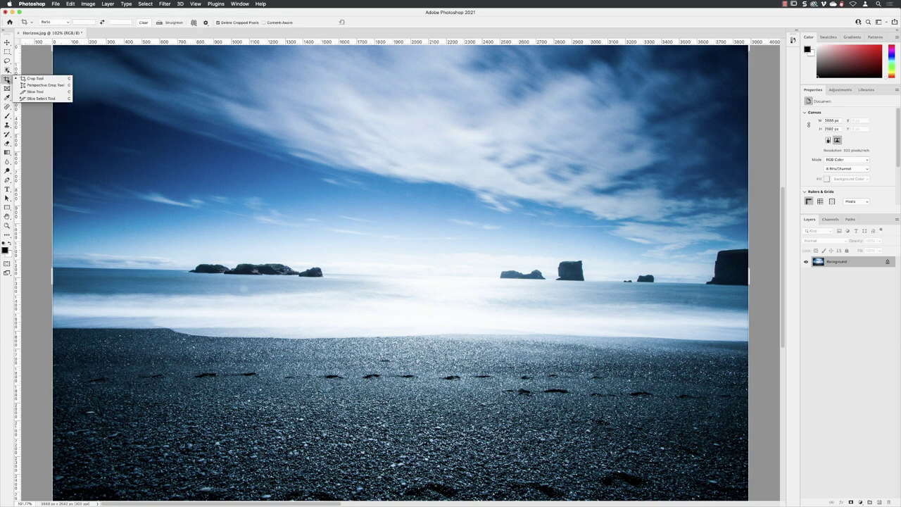
{"action": "left_click", "coordinate": [48, 78]}
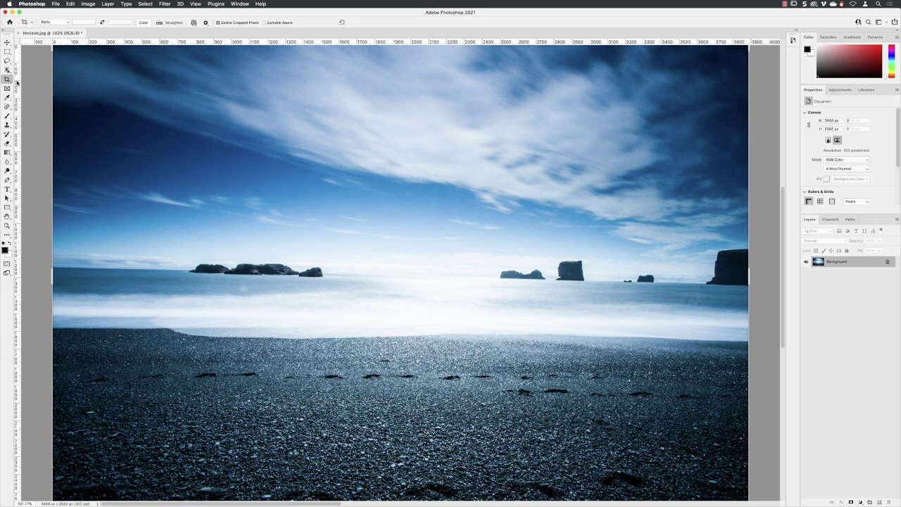
{"action": "left_click", "coordinate": [164, 23]}
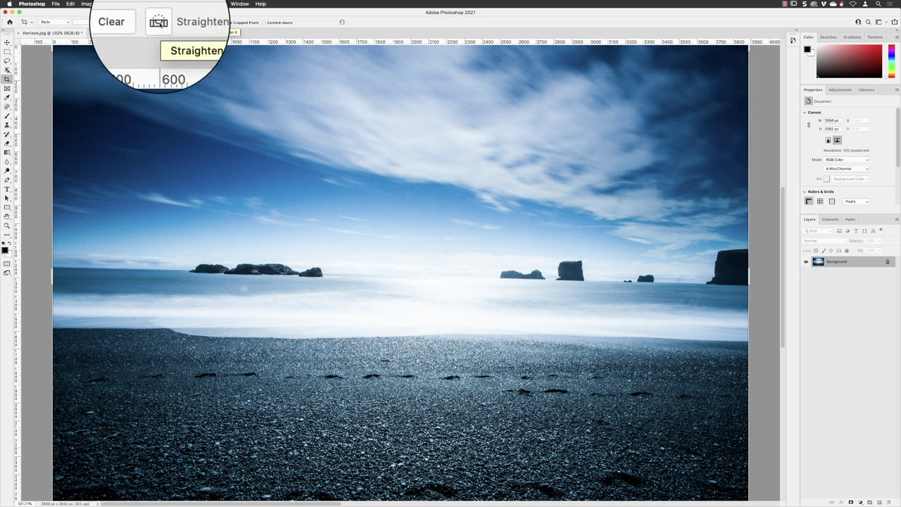
Step: Trace a straighten line along the horizon, rotating the photo about 2° to level
{"action": "left_click", "coordinate": [159, 26]}
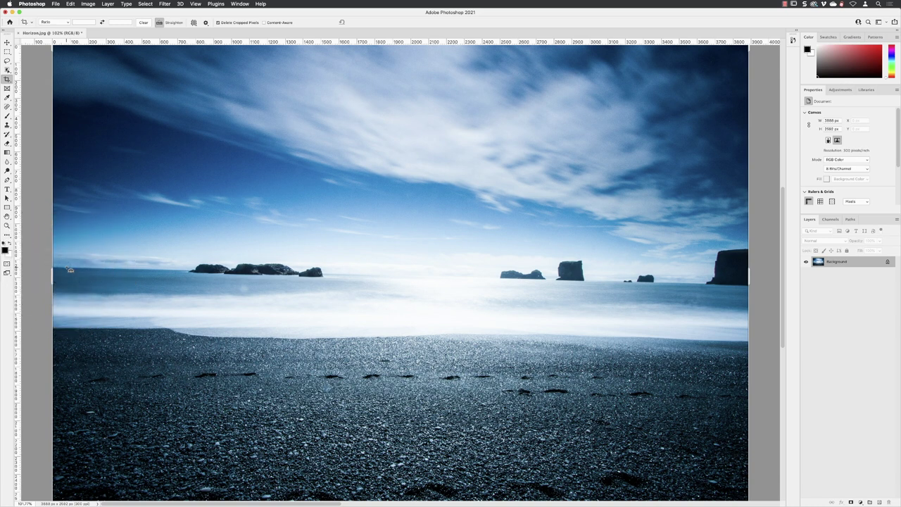
{"action": "left_click_drag", "start_coordinate": [66, 269], "coordinate": [702, 284]}
{"action": "left_click_drag", "start_coordinate": [702, 285], "coordinate": [702, 285]}
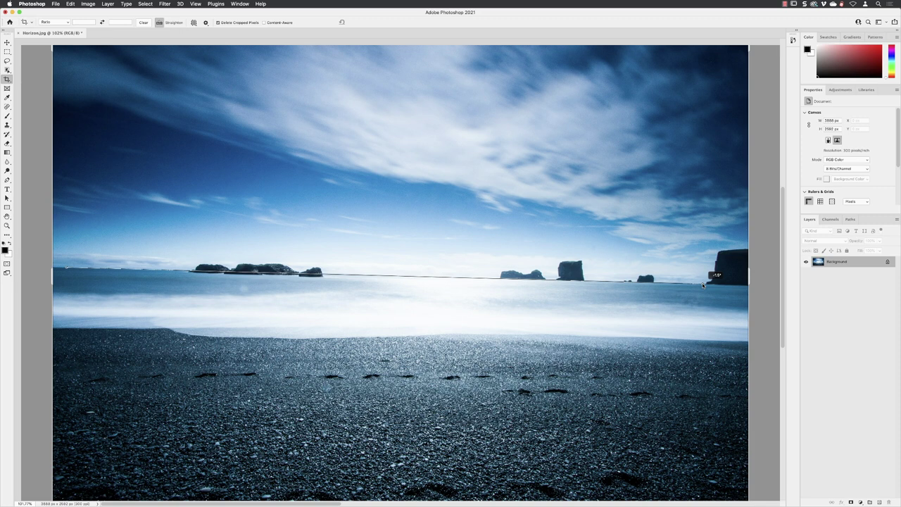
{"action": "left_click_drag", "start_coordinate": [701, 284], "coordinate": [701, 284]}
Step: Zoom out twice via View > Zoom Out to reach 66.7%
{"action": "left_click", "coordinate": [195, 4]}
{"action": "left_click", "coordinate": [206, 64]}
{"action": "left_click", "coordinate": [194, 5]}
{"action": "left_click", "coordinate": [206, 63]}
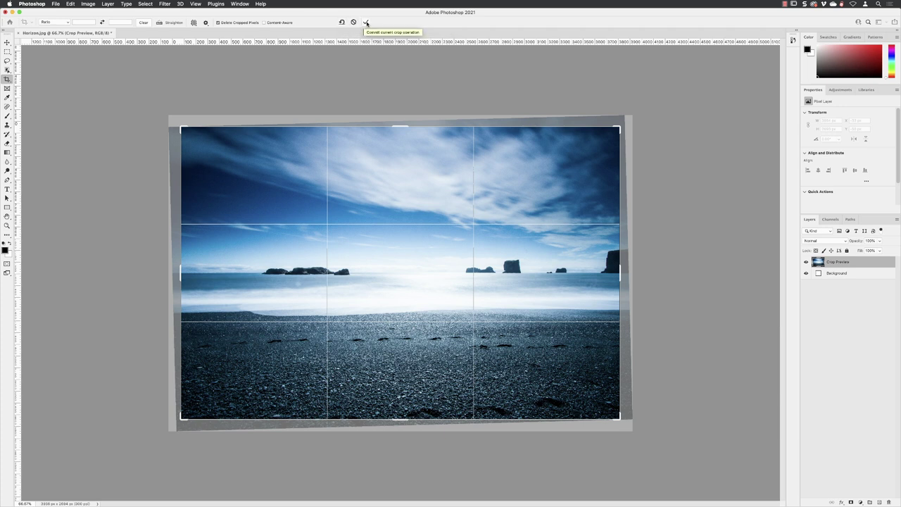
Step: Commit the straightened crop, check the horizon with a guide, then clear the guide
{"action": "left_click", "coordinate": [365, 23]}
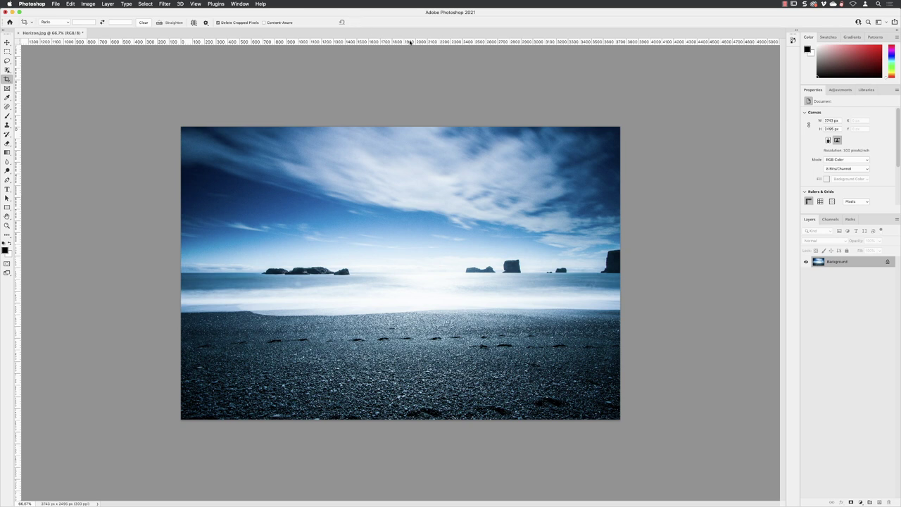
{"action": "left_click_drag", "start_coordinate": [408, 41], "coordinate": [401, 272]}
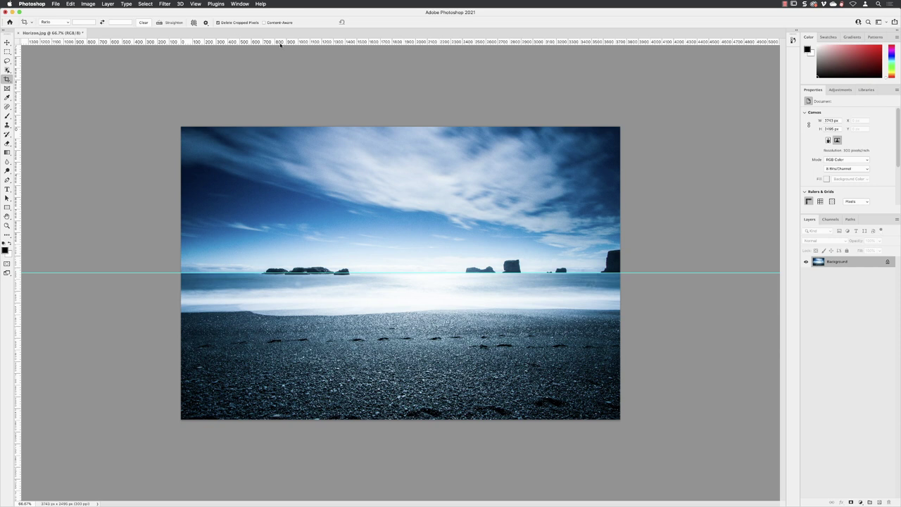
{"action": "left_click", "coordinate": [195, 4]}
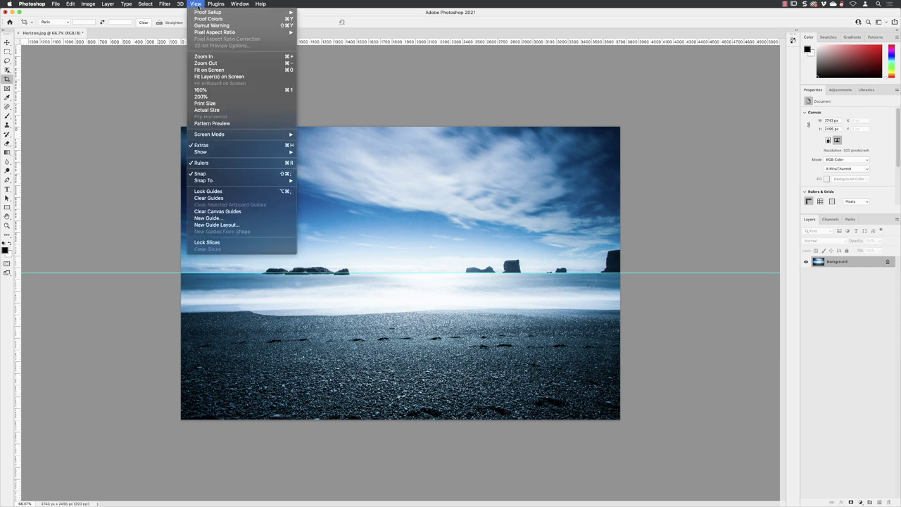
{"action": "left_click", "coordinate": [231, 197]}
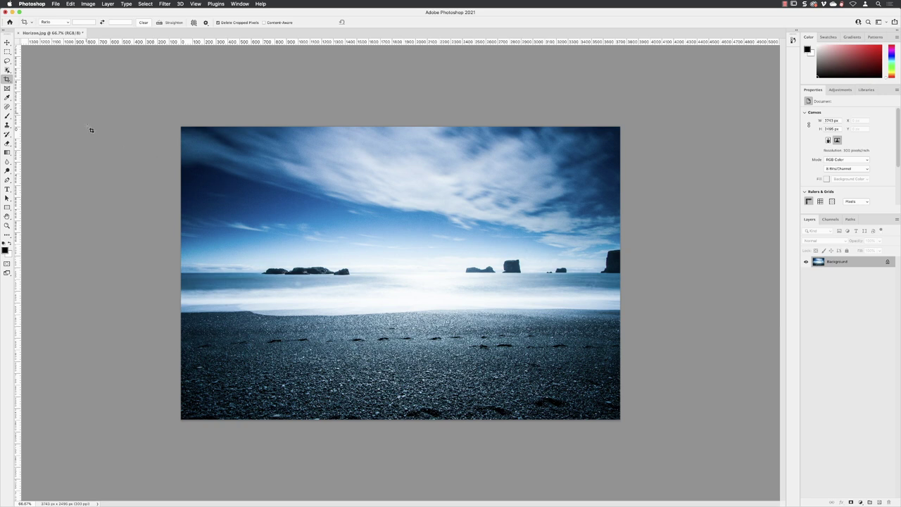
Step: Save the photo on the computer as Horizon.jpg JPEG in Ps_intro > Working
{"action": "key", "text": "v"}
{"action": "left_click", "coordinate": [55, 3]}
{"action": "left_click", "coordinate": [88, 81]}
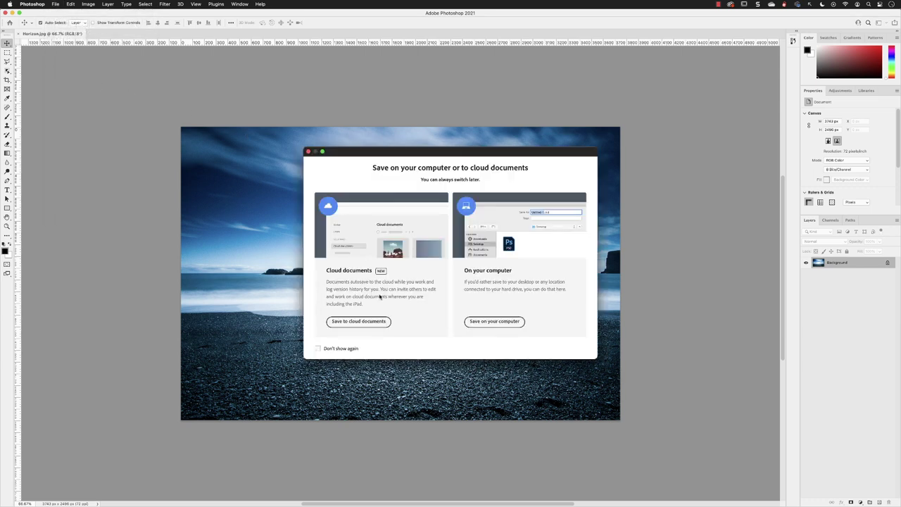
{"action": "left_click", "coordinate": [345, 349]}
{"action": "left_click", "coordinate": [495, 322]}
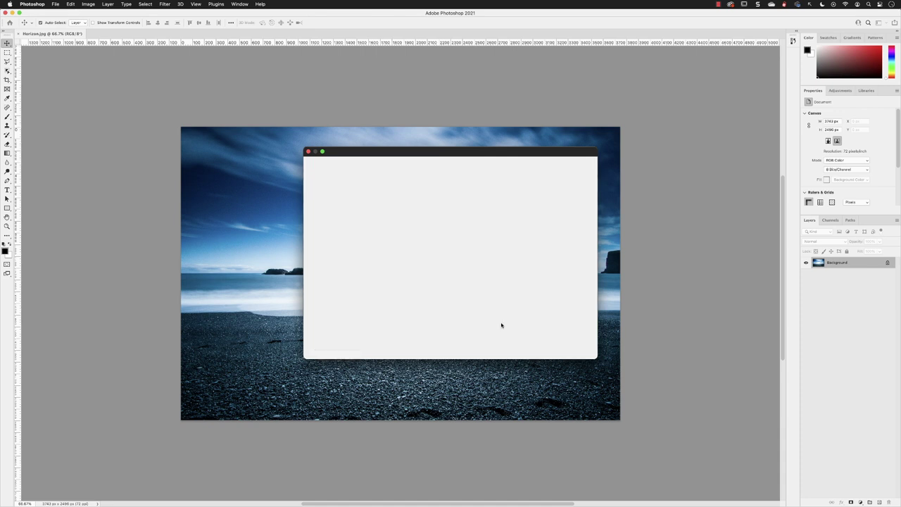
{"action": "double_click", "coordinate": [342, 156]}
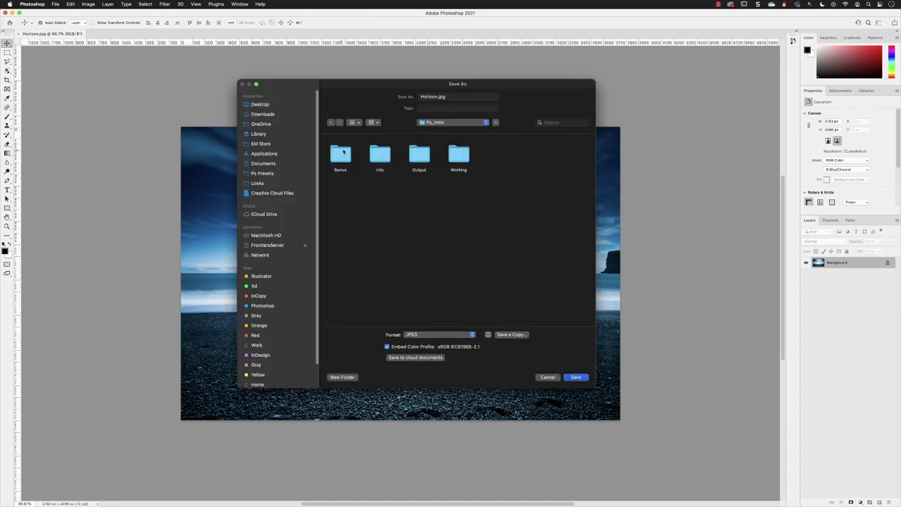
{"action": "double_click", "coordinate": [458, 155]}
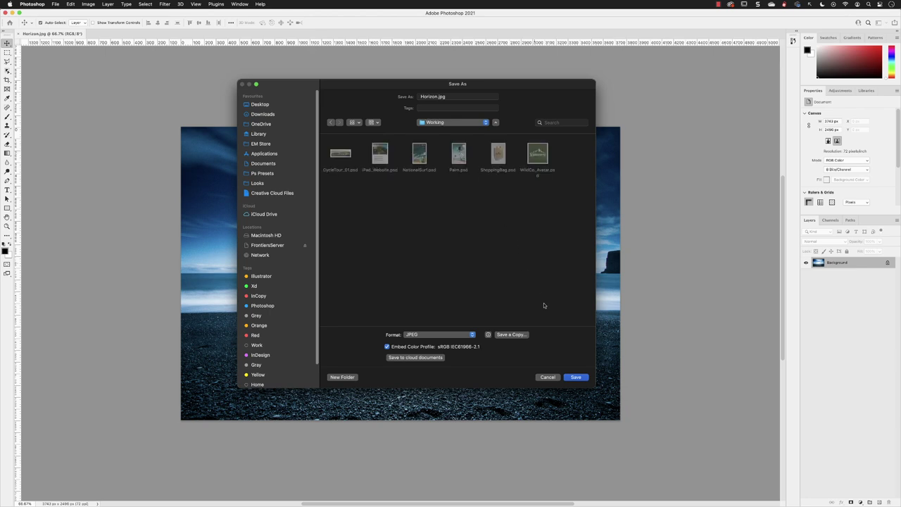
{"action": "left_click", "coordinate": [575, 377]}
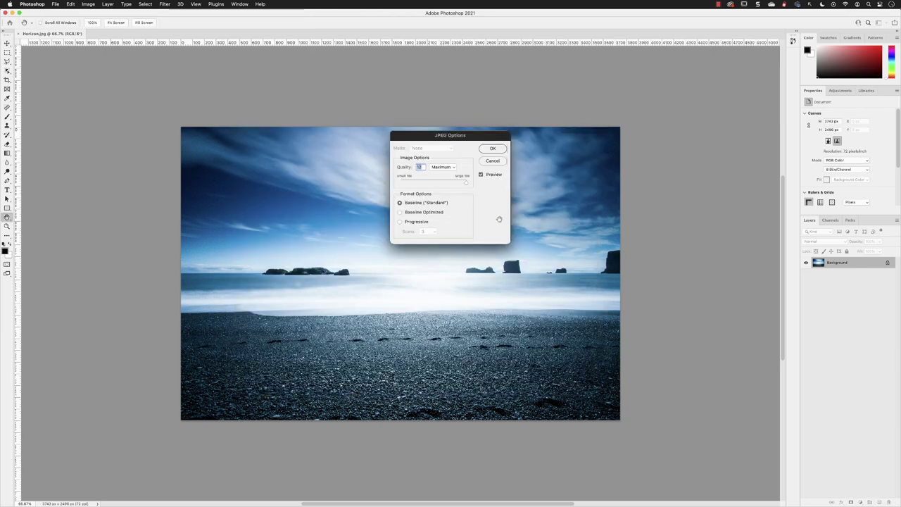